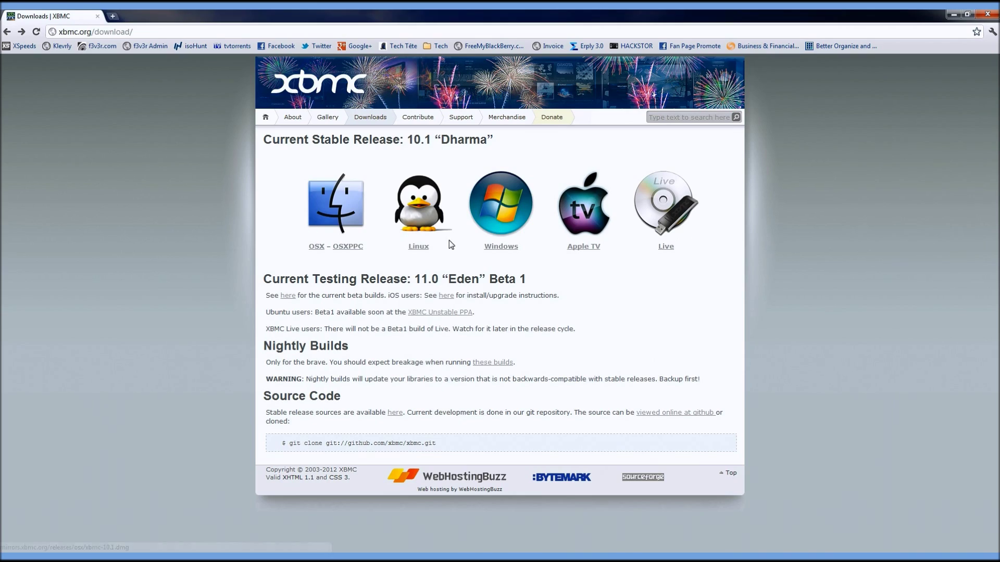
Install XBMC from the xbmc-10.1 installer on the desktop with default settings, and run XBMC when setup finishes
{"action": "left_click", "coordinate": [951, 14]}
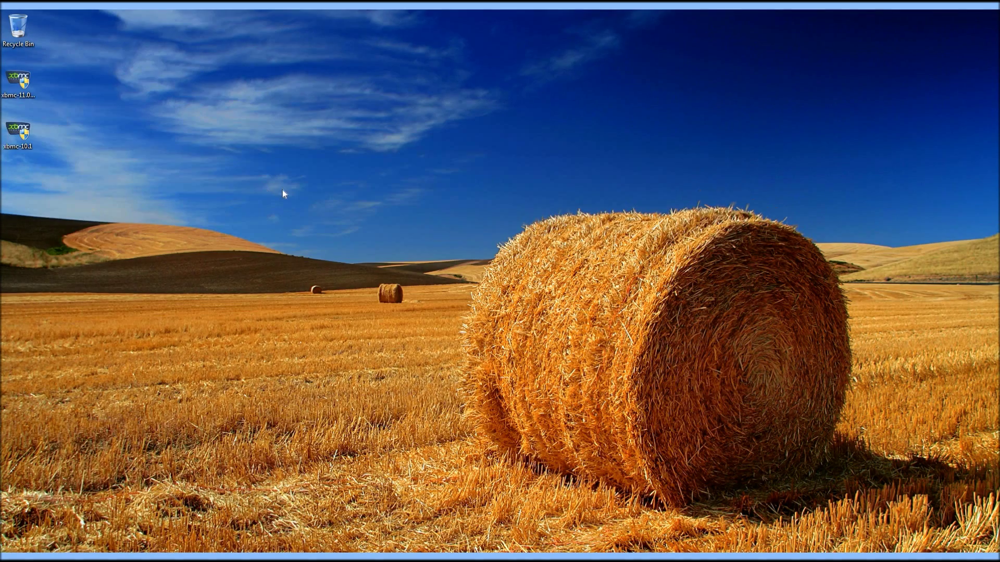
{"action": "double_click", "coordinate": [18, 131]}
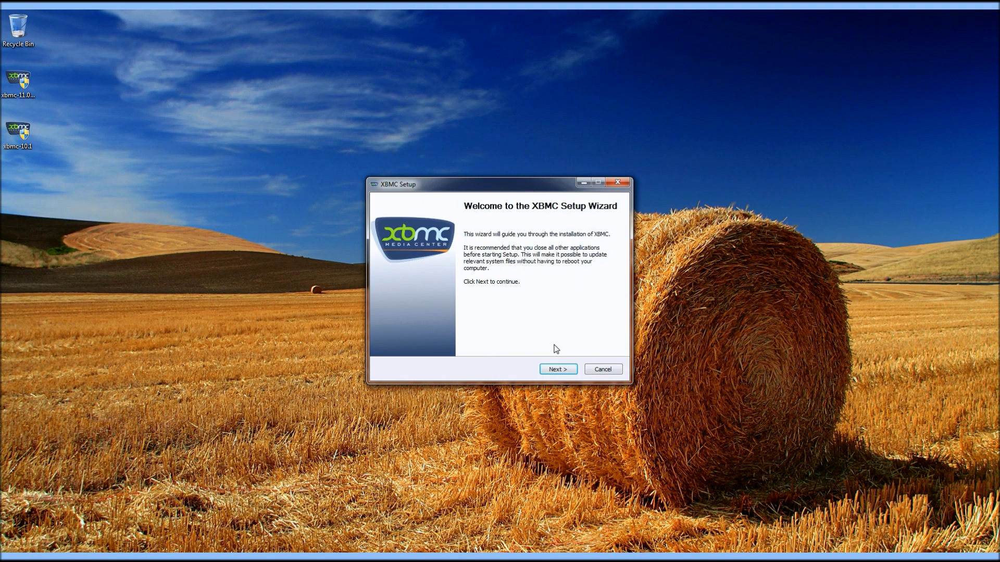
{"action": "left_click", "coordinate": [558, 369]}
{"action": "left_click", "coordinate": [558, 370]}
{"action": "left_click", "coordinate": [557, 369]}
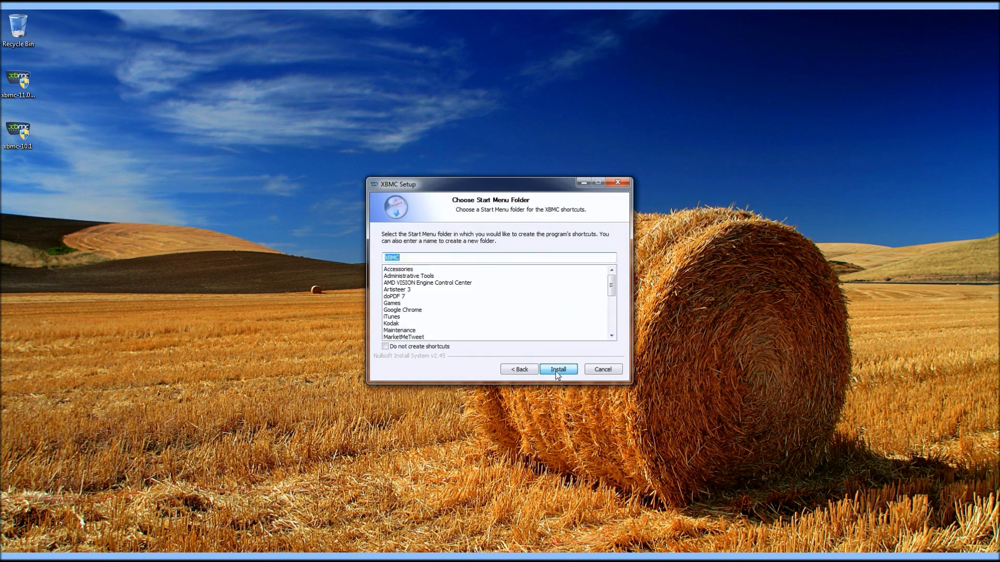
{"action": "left_click", "coordinate": [558, 369]}
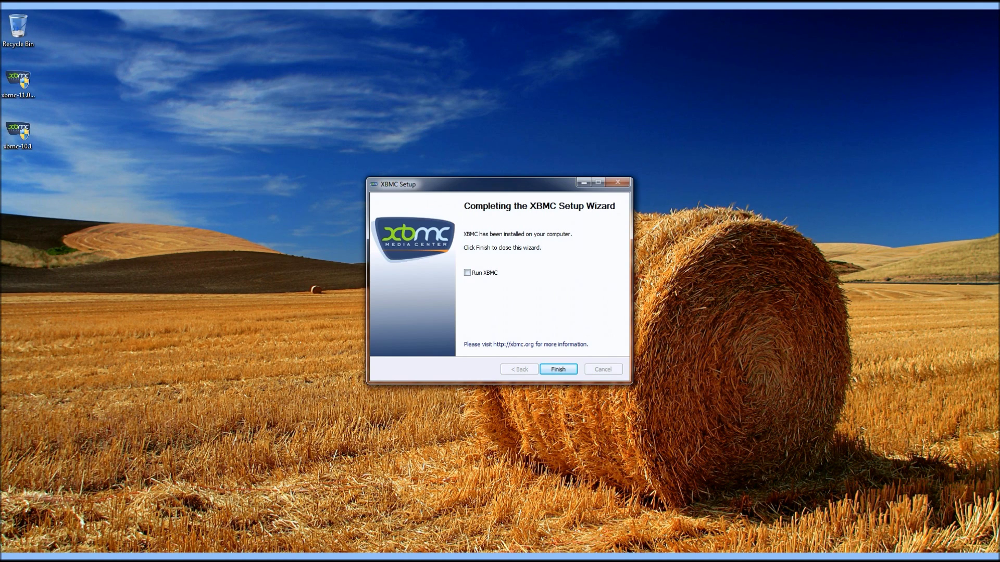
{"action": "left_click", "coordinate": [479, 274]}
{"action": "left_click", "coordinate": [559, 369]}
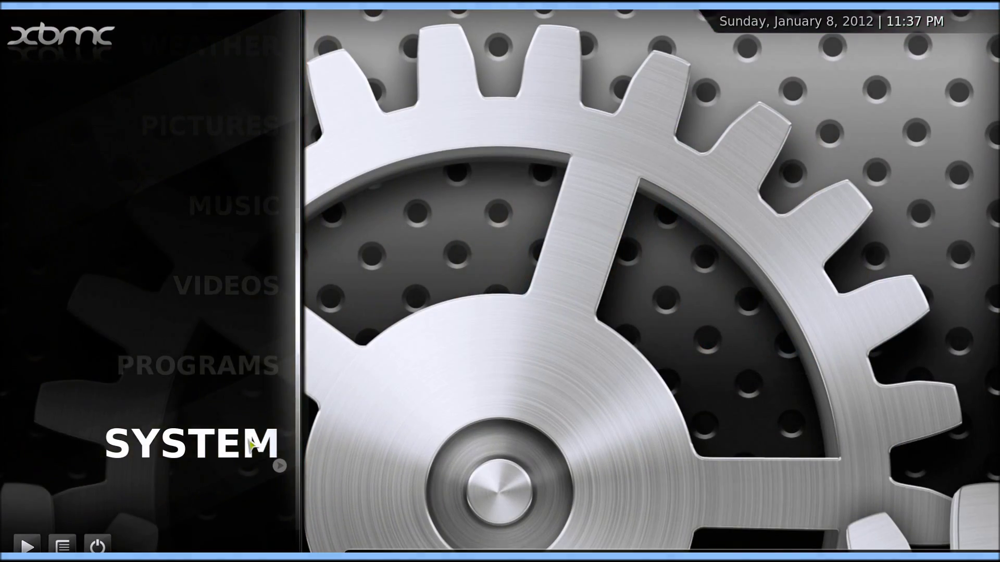
Open the Add-ons section of the XBMC system settings
{"action": "left_click", "coordinate": [251, 445]}
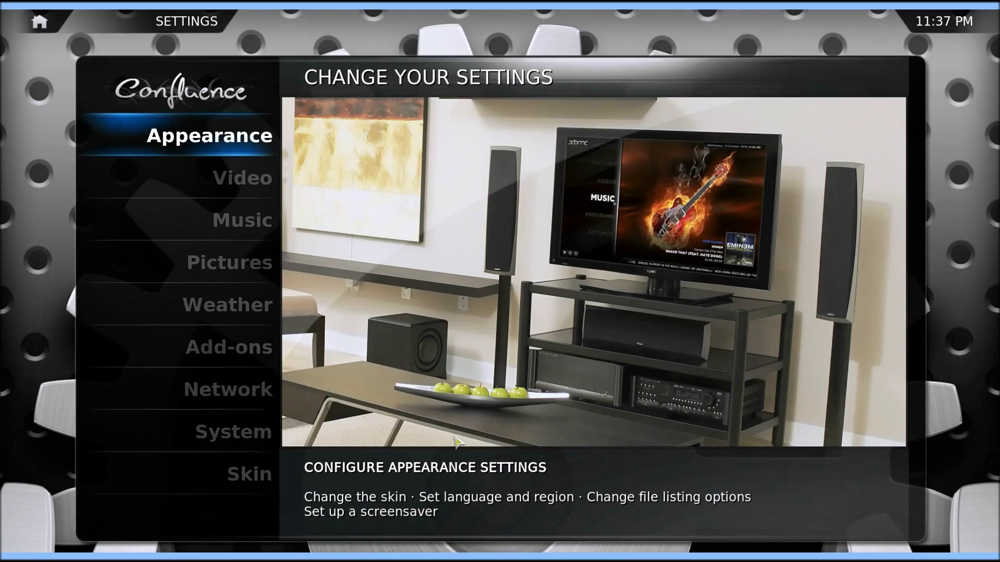
{"action": "key", "text": "Down"}
{"action": "key", "text": "Down"}
{"action": "key", "text": "Down"}
{"action": "key", "text": "Down"}
{"action": "key", "text": "Down"}
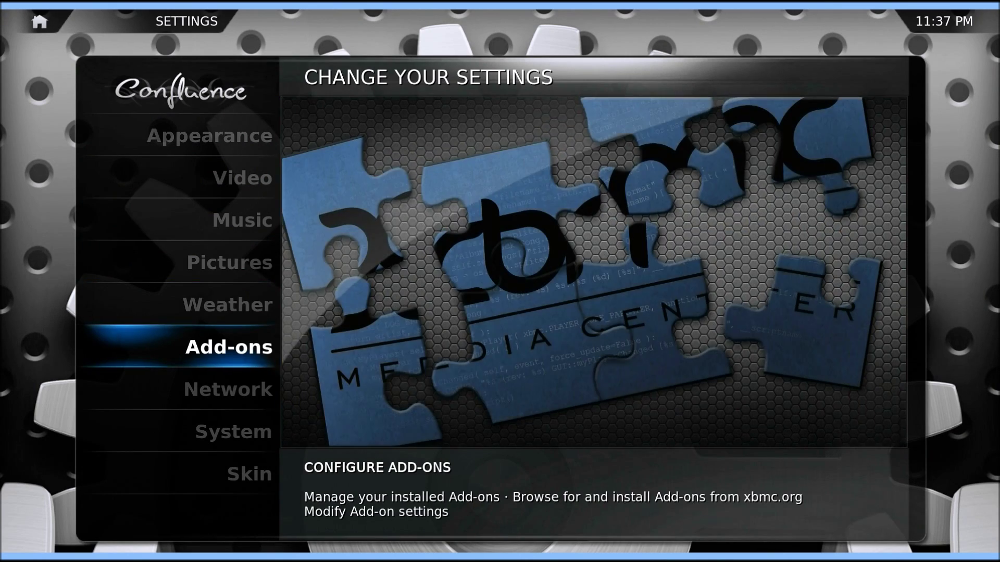
{"action": "key", "text": "Return"}
Install Addons4Xbox Installer-0.9.zip from the C: drive as a zip file add-on
{"action": "key", "text": "Down"}
{"action": "key", "text": "Down"}
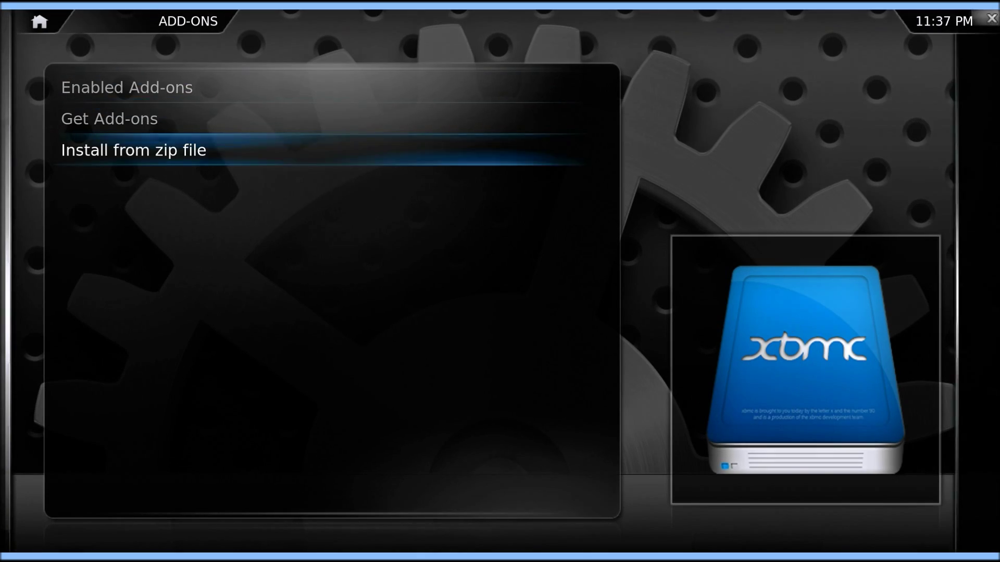
{"action": "key", "text": "Return"}
{"action": "key", "text": "Return"}
{"action": "key", "text": "Down"}
{"action": "key", "text": "Down"}
{"action": "key", "text": "Down"}
{"action": "key", "text": "Down"}
{"action": "key", "text": "Down"}
{"action": "key", "text": "Down"}
{"action": "key", "text": "Down"}
{"action": "key", "text": "Down"}
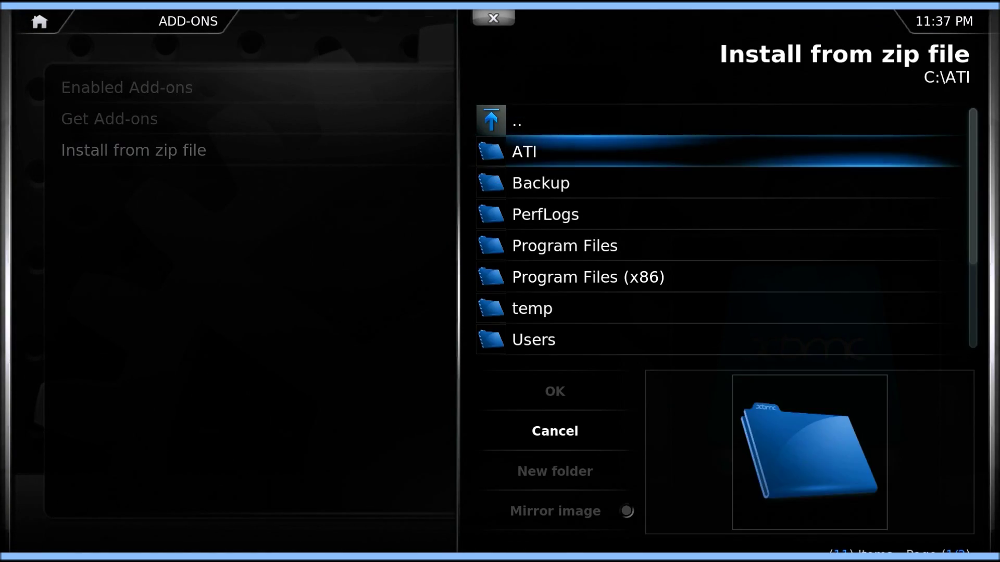
{"action": "key", "text": "Down"}
{"action": "key", "text": "Down"}
{"action": "key", "text": "Down"}
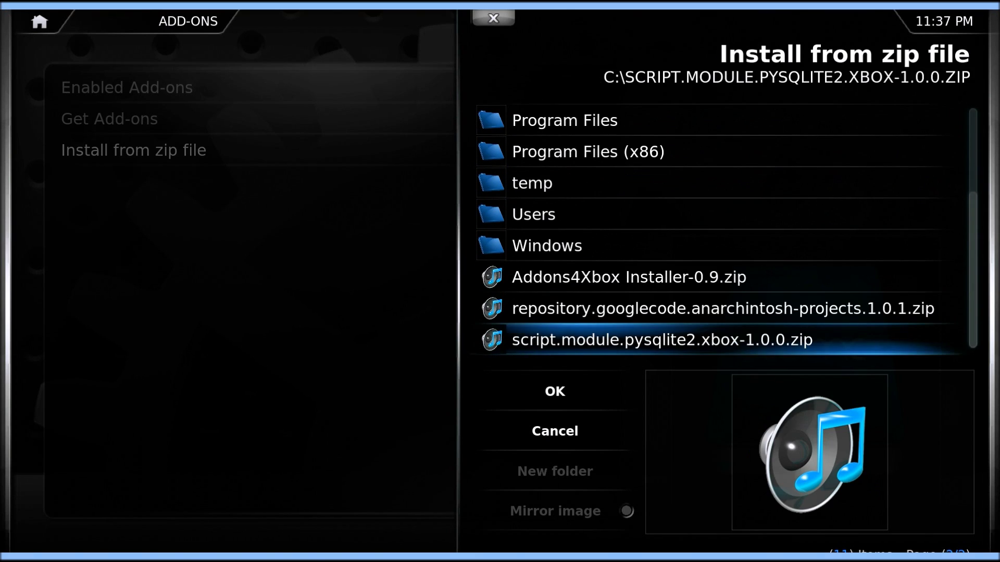
{"action": "key", "text": "Up"}
{"action": "key", "text": "Up"}
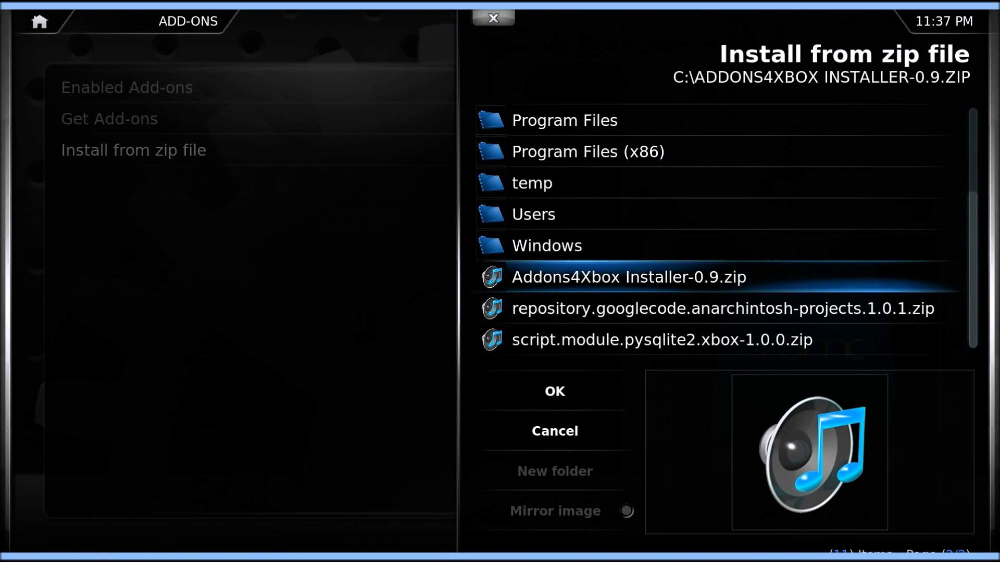
{"action": "key", "text": "Return"}
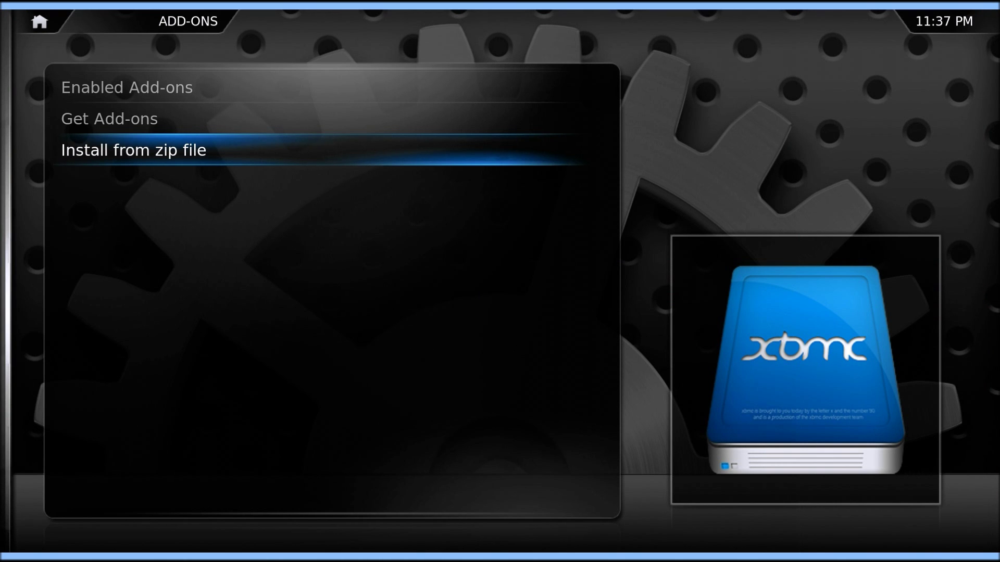
Install repository.googlecode.anarchintosh-projects.1.0.1.zip from the C: drive as a zip file add-on
{"action": "key", "text": "Return"}
{"action": "key", "text": "Down"}
{"action": "key", "text": "Up"}
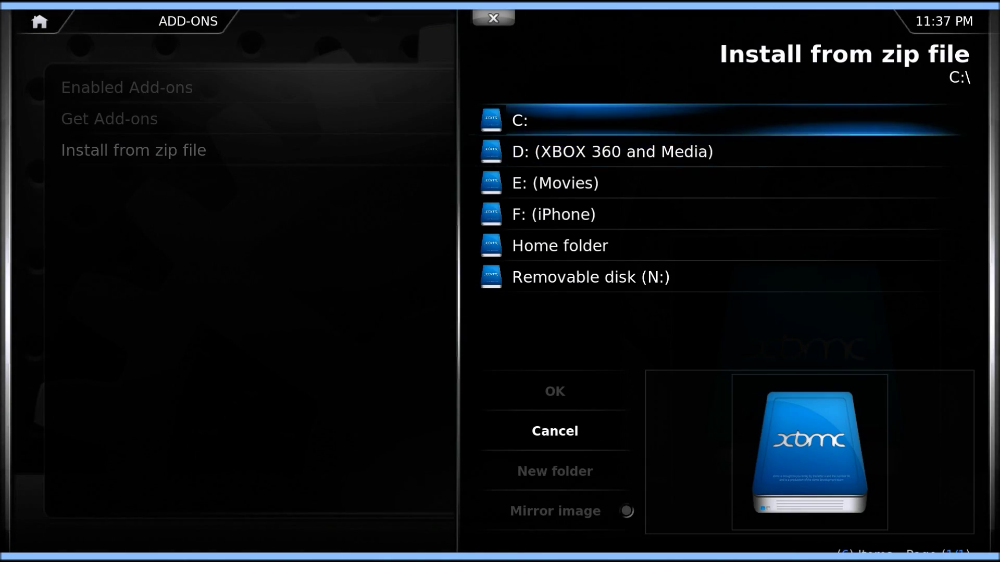
{"action": "key", "text": "Return"}
{"action": "key", "text": "Down"}
{"action": "key", "text": "Down"}
{"action": "key", "text": "Down"}
{"action": "key", "text": "Down"}
{"action": "key", "text": "Down"}
{"action": "key", "text": "Down"}
{"action": "key", "text": "Down"}
{"action": "key", "text": "Down"}
{"action": "key", "text": "Down"}
{"action": "key", "text": "Down"}
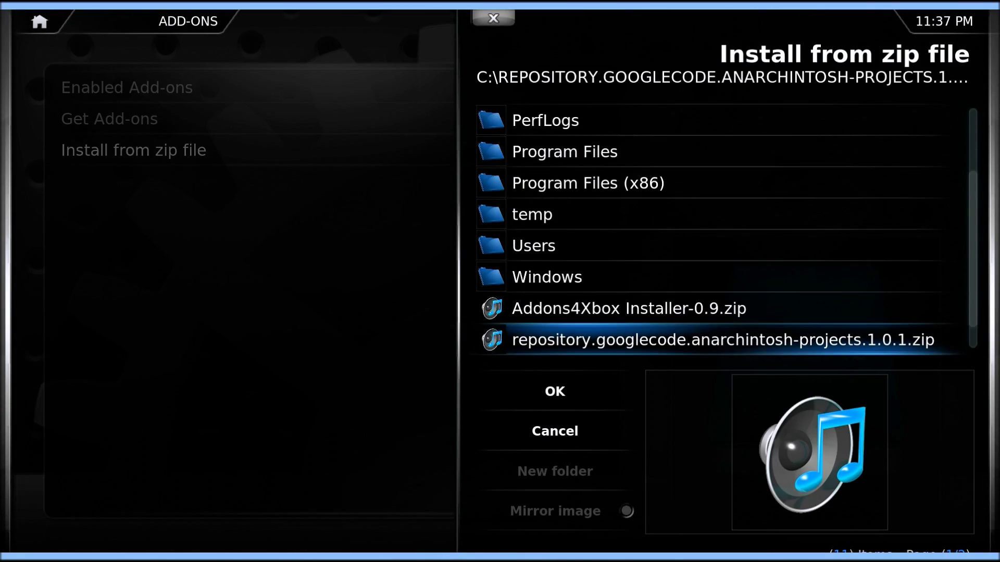
{"action": "key", "text": "Return"}
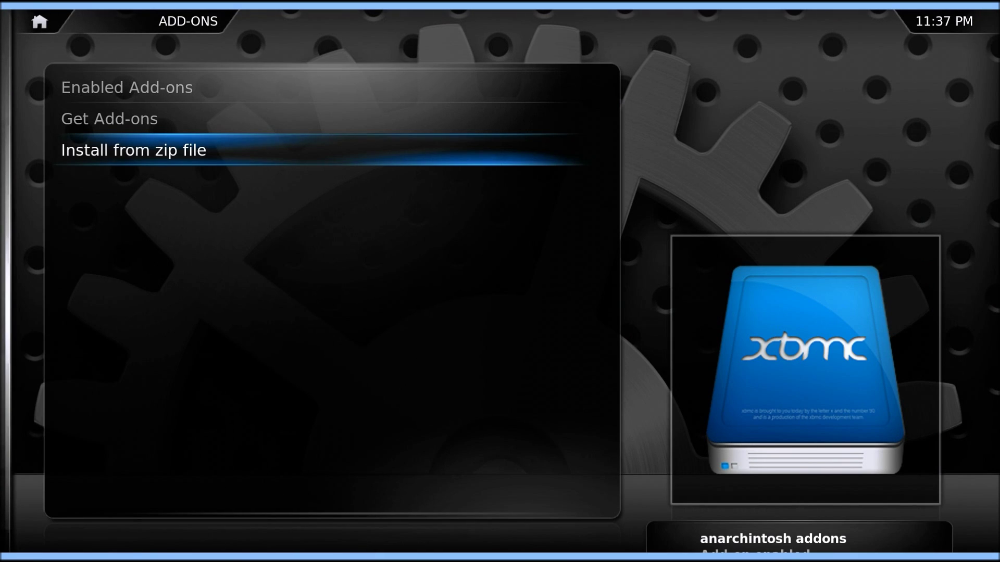
Install script.module.pysqlite2.xbox-1.0.0.zip from the C: drive as a zip file add-on
{"action": "key", "text": "Return"}
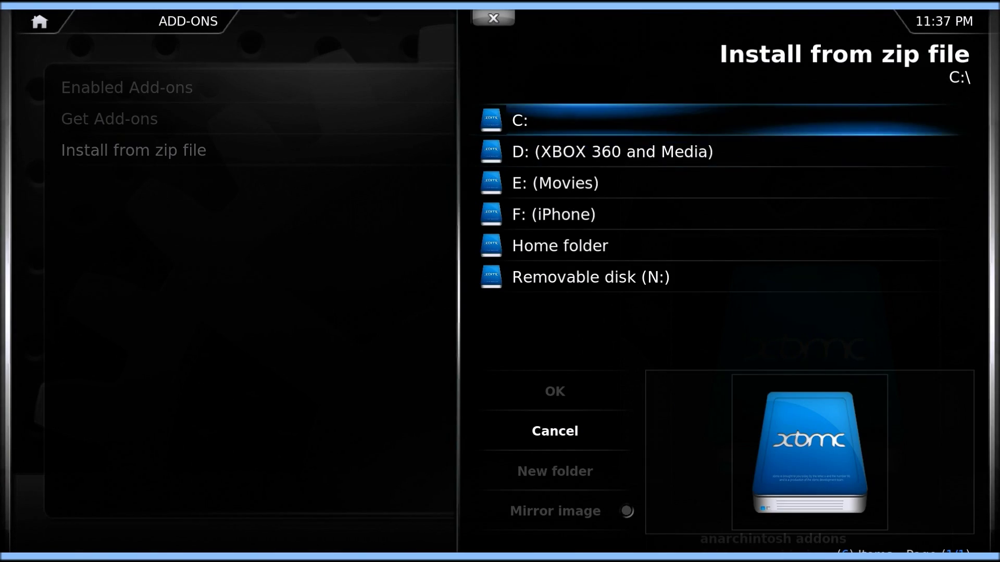
{"action": "key", "text": "Return"}
{"action": "key", "text": "Down"}
{"action": "key", "text": "Down"}
{"action": "key", "text": "Down"}
{"action": "key", "text": "Down"}
{"action": "key", "text": "Down"}
{"action": "key", "text": "Down"}
{"action": "key", "text": "Down"}
{"action": "key", "text": "Down"}
{"action": "key", "text": "Down"}
{"action": "key", "text": "Down"}
{"action": "key", "text": "Down"}
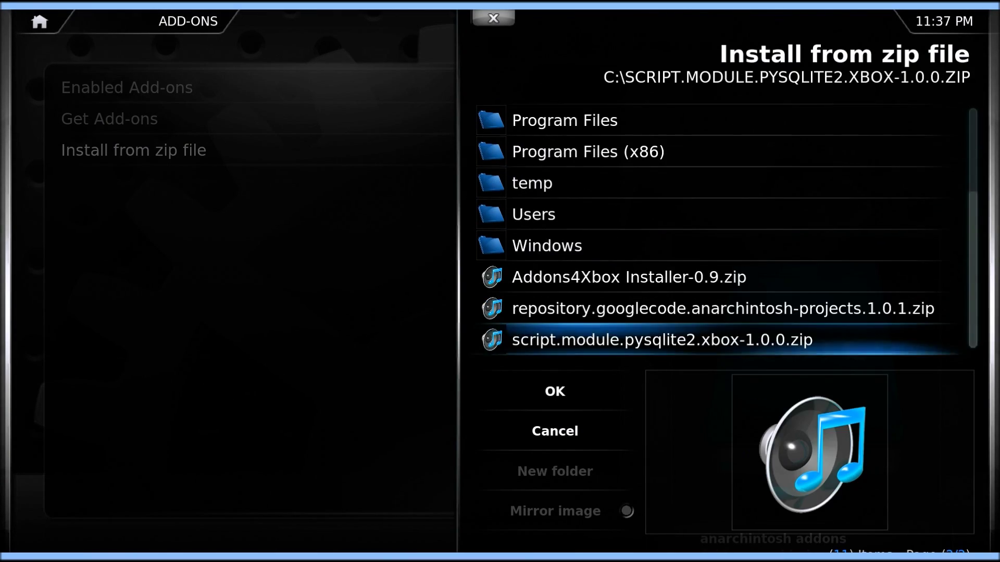
{"action": "key", "text": "Return"}
Look through the categories of enabled add-ons and return to the main Add-ons list
{"action": "key", "text": "Up"}
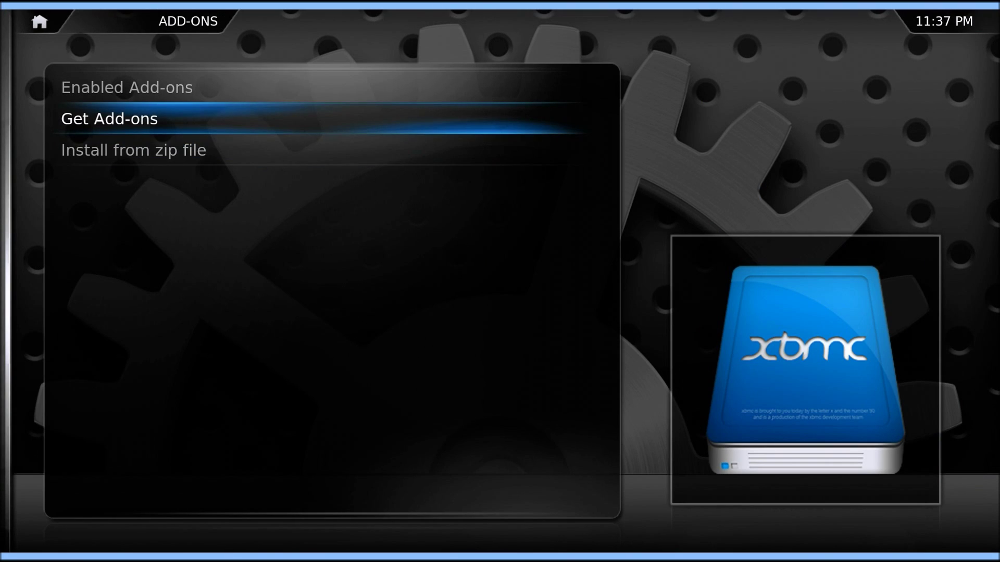
{"action": "key", "text": "Up"}
{"action": "key", "text": "Return"}
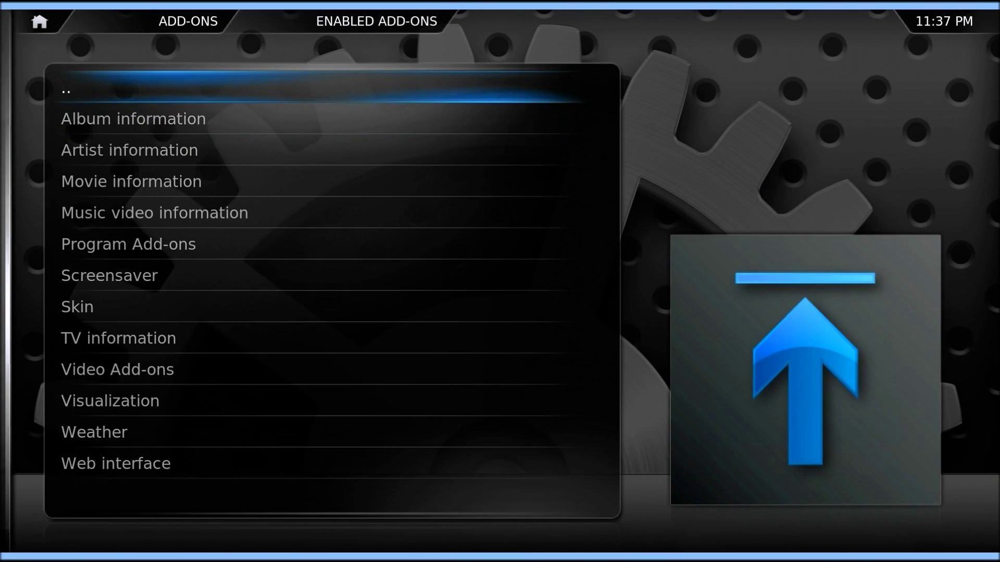
{"action": "key", "text": "Down"}
{"action": "key", "text": "Down"}
{"action": "key", "text": "Down"}
{"action": "key", "text": "Down"}
{"action": "key", "text": "Down"}
{"action": "key", "text": "Down"}
{"action": "key", "text": "Down"}
{"action": "key", "text": "Down"}
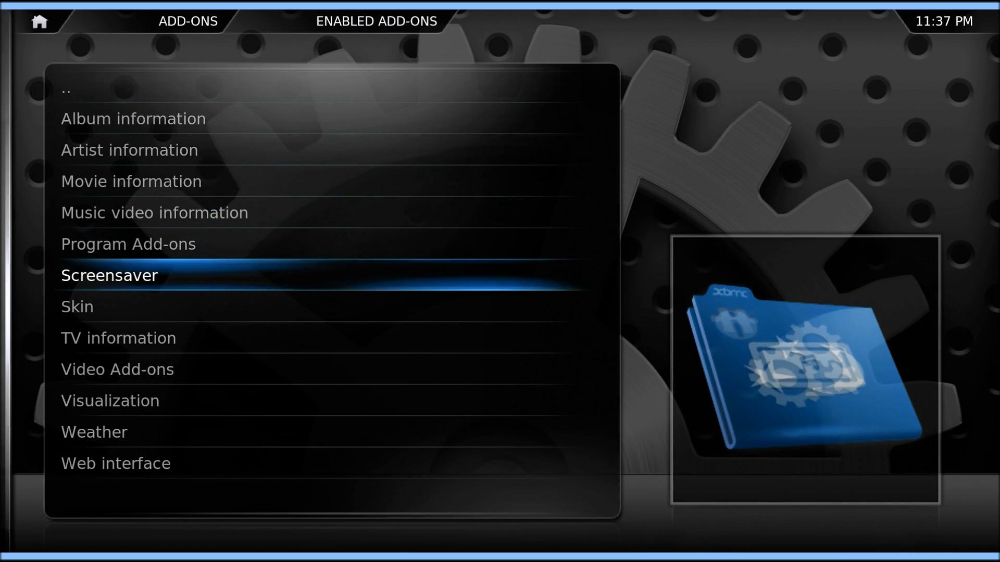
{"action": "key", "text": "Down"}
{"action": "key", "text": "Down"}
{"action": "key", "text": "Up"}
{"action": "key", "text": "Up"}
{"action": "key", "text": "Up"}
{"action": "key", "text": "Up"}
{"action": "key", "text": "Up"}
{"action": "key", "text": "Up"}
{"action": "key", "text": "Up"}
{"action": "key", "text": "Up"}
{"action": "key", "text": "Up"}
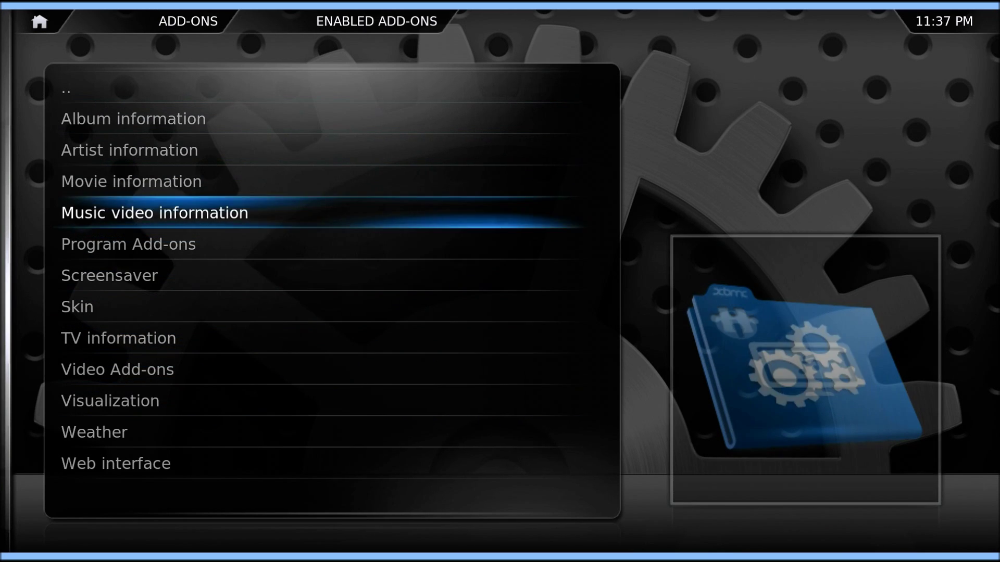
{"action": "key", "text": "BackSpace"}
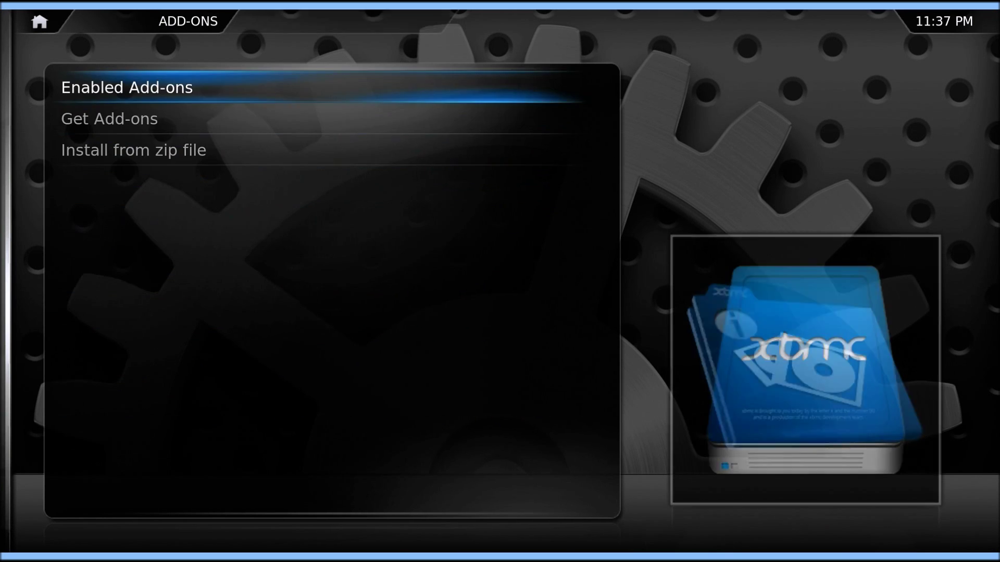
Open the anarchintosh addons repository among the obtainable add-ons and view its Program Add-ons
{"action": "key", "text": "Down"}
{"action": "key", "text": "Return"}
{"action": "key", "text": "Down"}
{"action": "key", "text": "Down"}
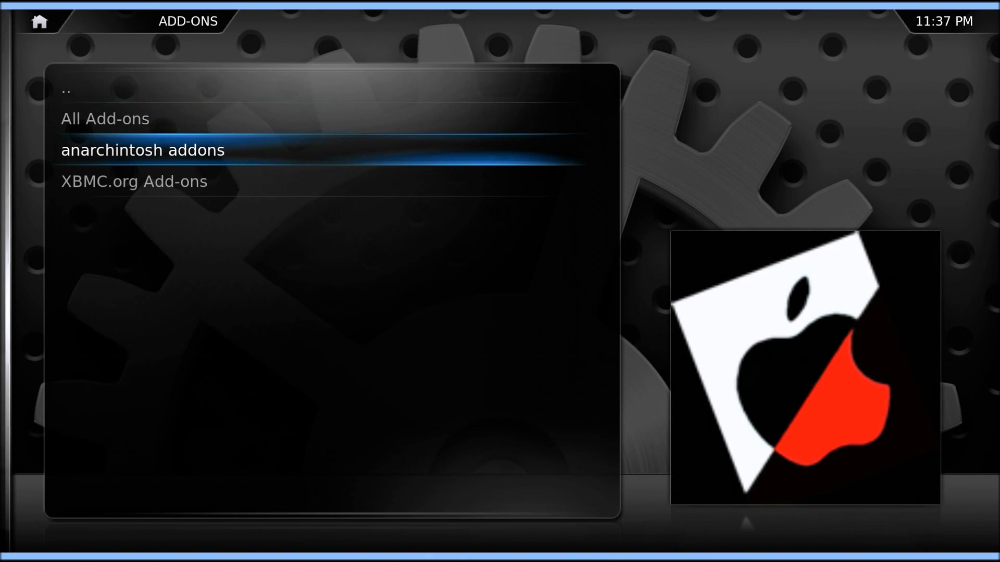
{"action": "key", "text": "Return"}
{"action": "key", "text": "Down"}
{"action": "key", "text": "Down"}
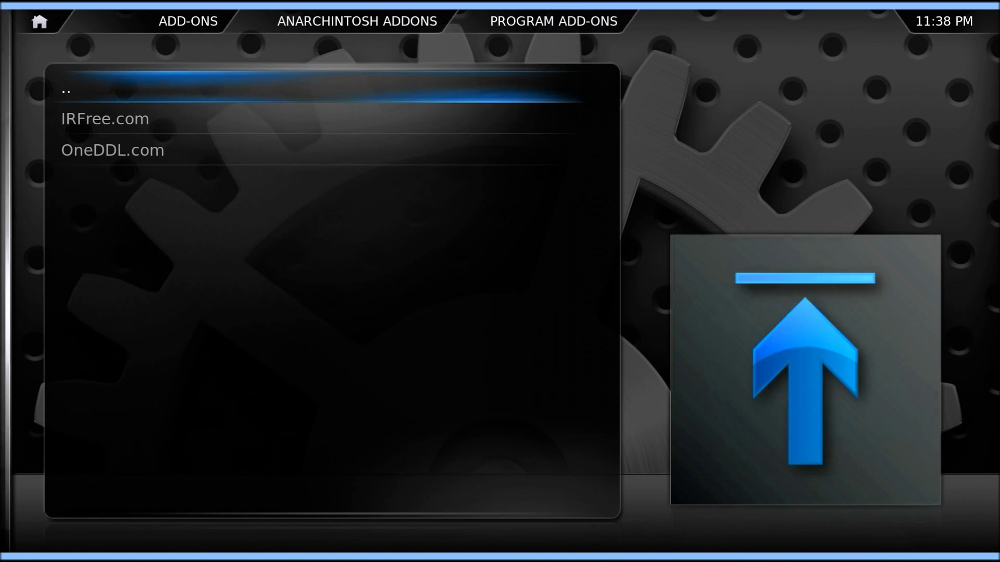
Install the Icefilms add-on from the anarchintosh repository's Video Add-ons, and leave the category
{"action": "key", "text": "BackSpace"}
{"action": "key", "text": "Down"}
{"action": "key", "text": "Return"}
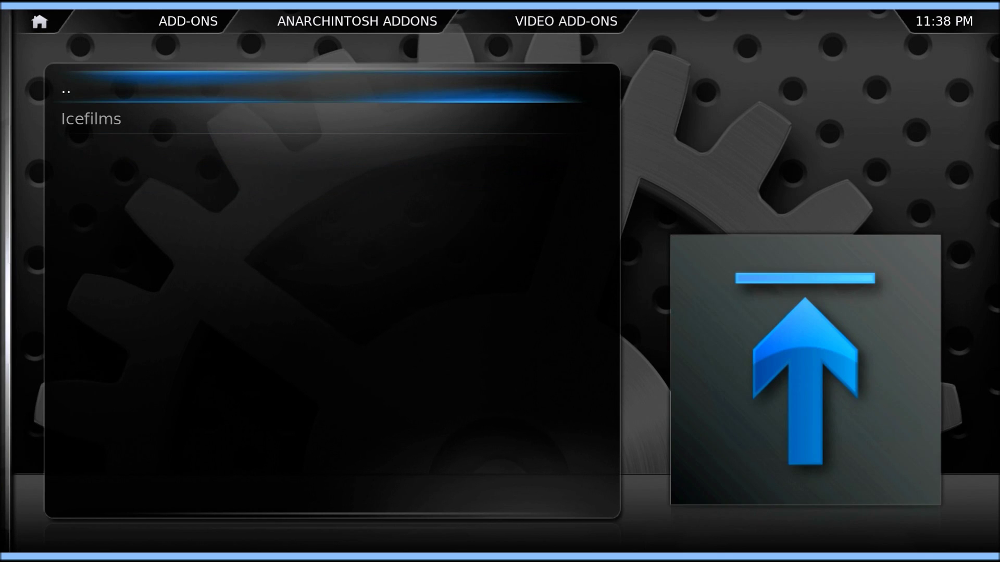
{"action": "key", "text": "Down"}
{"action": "key", "text": "Return"}
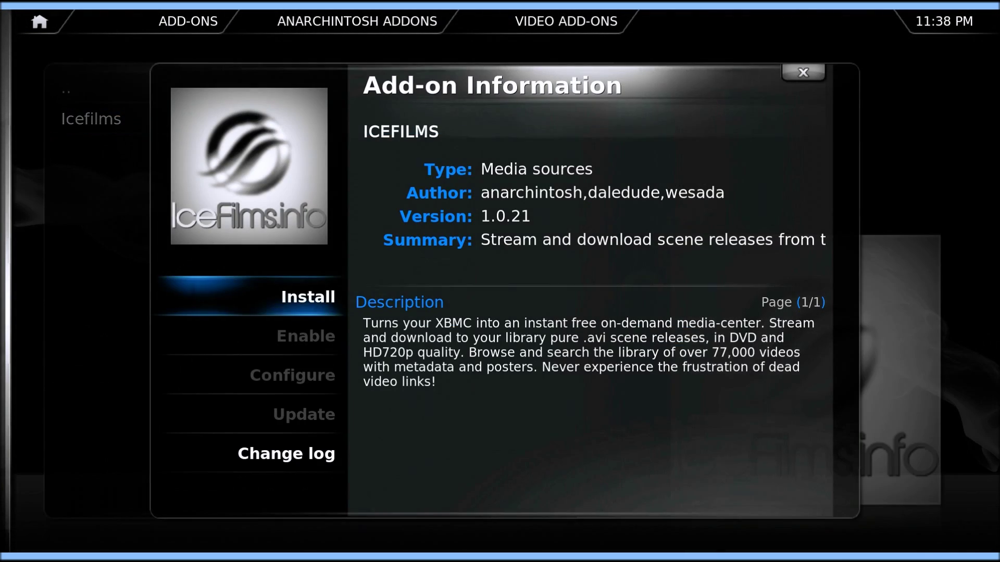
{"action": "key", "text": "Return"}
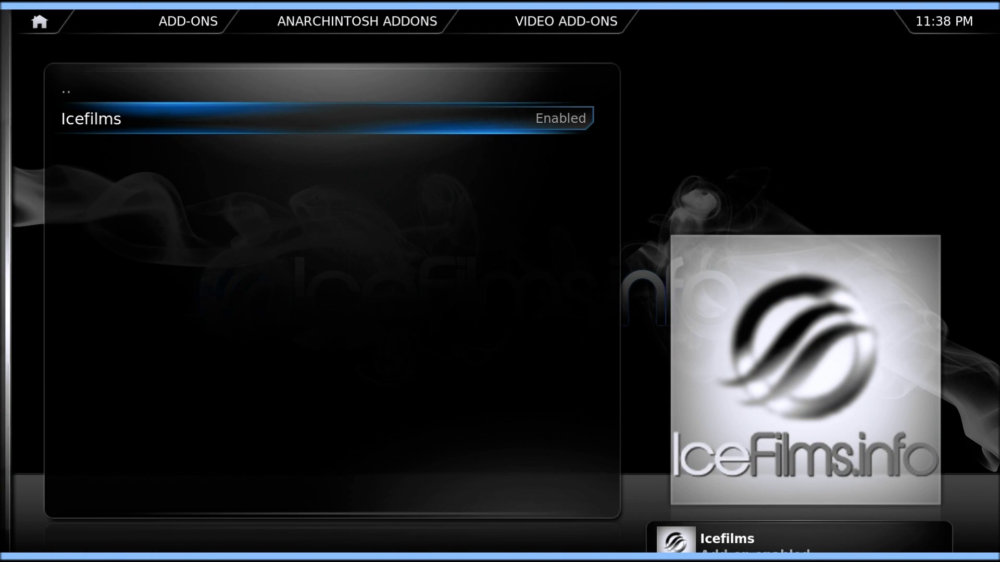
{"action": "key", "text": "BackSpace"}
{"action": "key", "text": "BackSpace"}
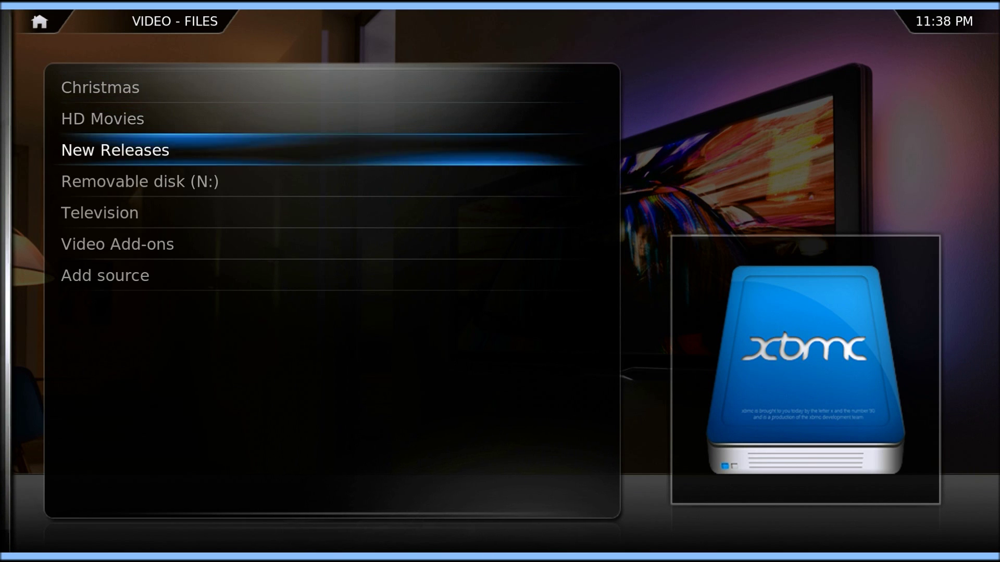
Examine the installed add-ons under Video Add-ons in the video files
{"action": "key", "text": "Up"}
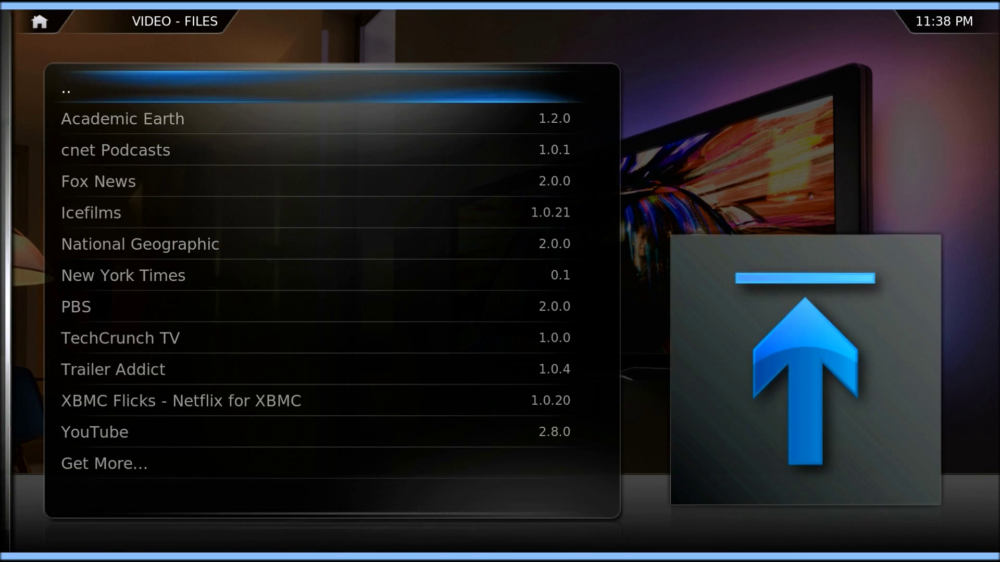
{"action": "key", "text": "Return"}
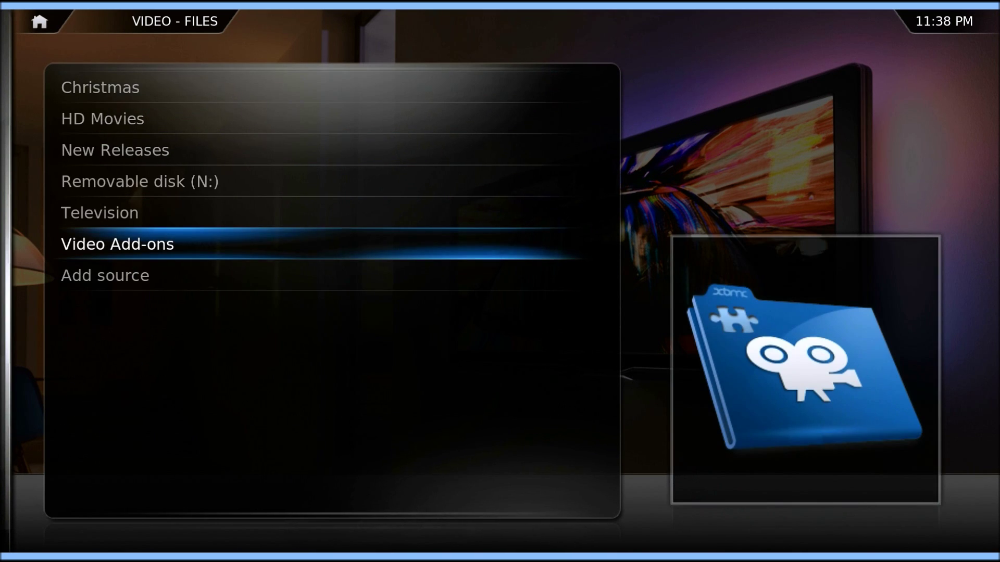
{"action": "key", "text": "Return"}
{"action": "key", "text": "Down"}
{"action": "key", "text": "Down"}
{"action": "key", "text": "Down"}
{"action": "key", "text": "Down"}
{"action": "key", "text": "Down"}
{"action": "key", "text": "Down"}
{"action": "key", "text": "Down"}
{"action": "key", "text": "Down"}
{"action": "key", "text": "Down"}
{"action": "key", "text": "Down"}
{"action": "key", "text": "Down"}
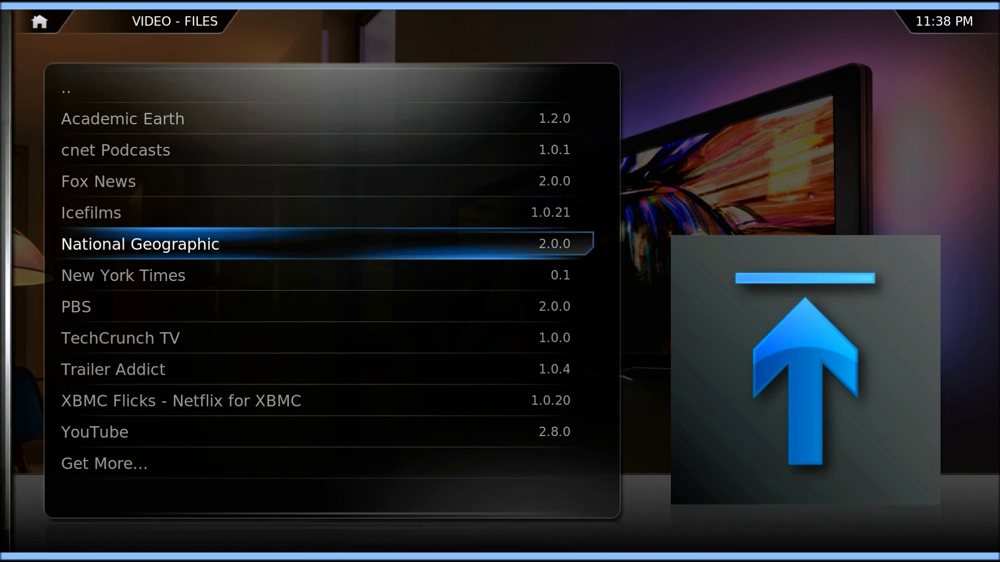
{"action": "key", "text": "Down"}
{"action": "key", "text": "Down"}
{"action": "key", "text": "Down"}
{"action": "key", "text": "Down"}
{"action": "key", "text": "Down"}
{"action": "key", "text": "Down"}
{"action": "key", "text": "Down"}
{"action": "key", "text": "Down"}
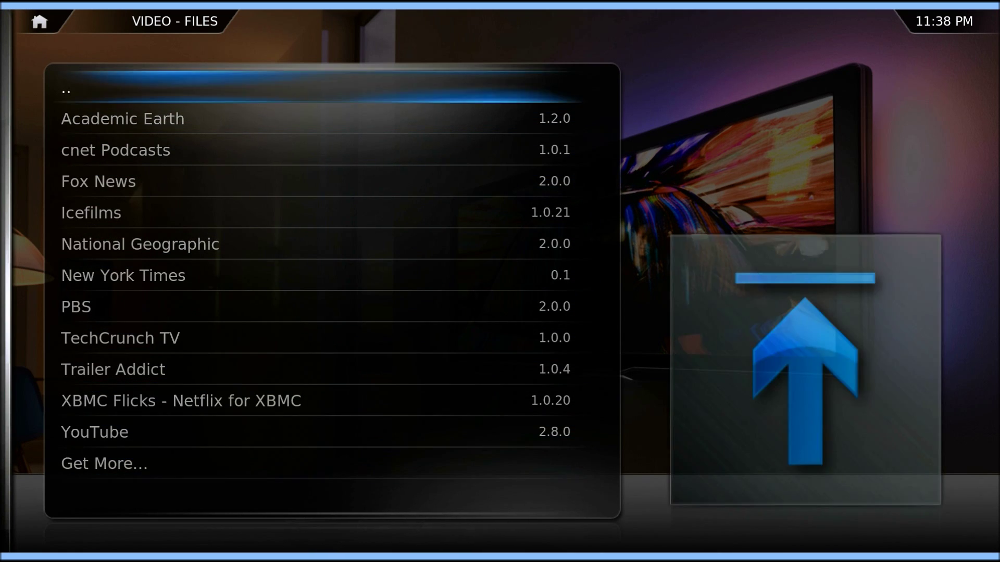
Look through the catalogue of obtainable video add-ons down to LeafsTV Interactive, and return to the installed video add-ons
{"action": "key", "text": "Down"}
{"action": "key", "text": "Down"}
{"action": "key", "text": "Down"}
{"action": "key", "text": "Down"}
{"action": "key", "text": "Down"}
{"action": "key", "text": "Down"}
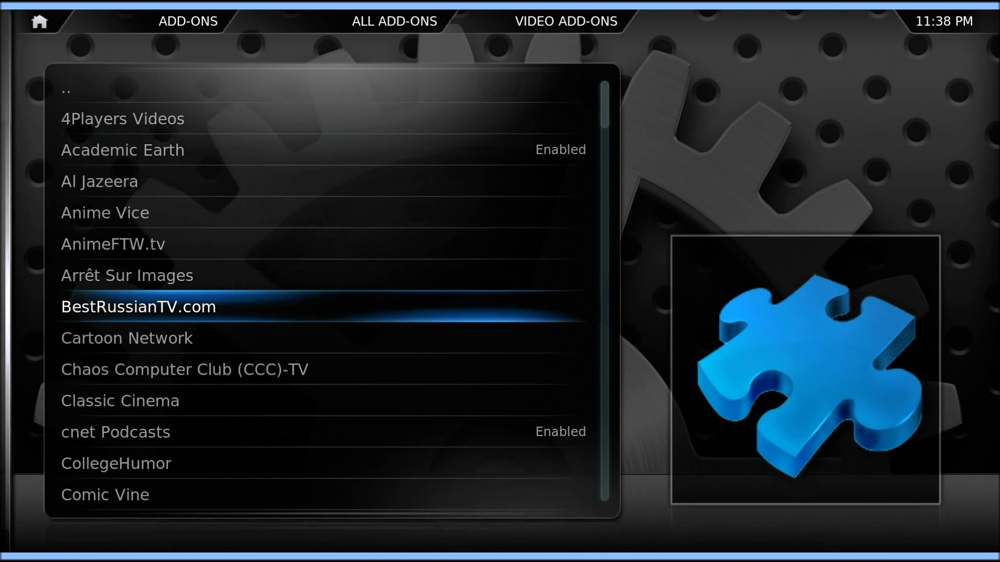
{"action": "key", "text": "Down"}
{"action": "key", "text": "Down"}
{"action": "key", "text": "Down"}
{"action": "key", "text": "Down"}
{"action": "key", "text": "Down"}
{"action": "key", "text": "Down"}
{"action": "key", "text": "Down"}
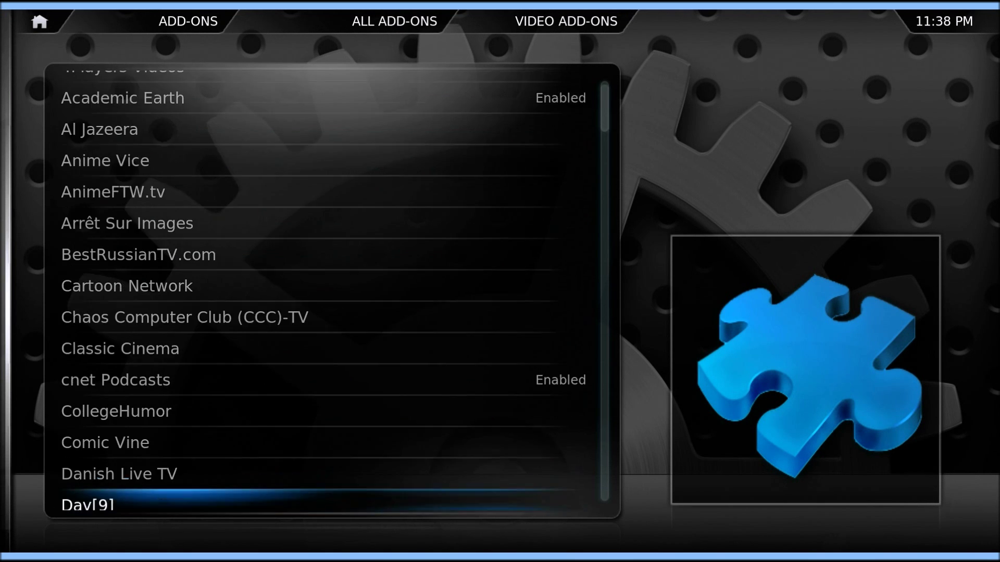
{"action": "key", "text": "Down"}
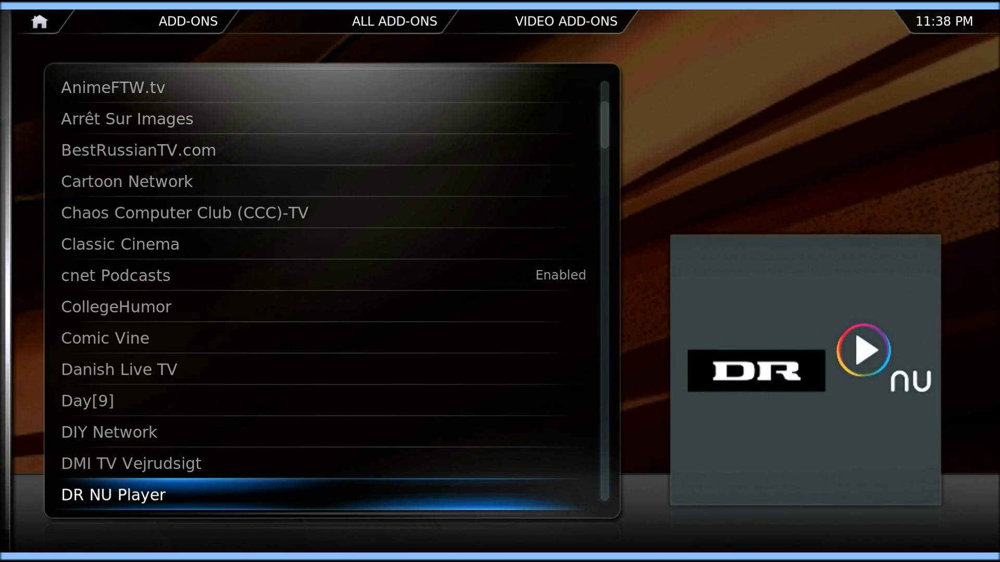
{"action": "key", "text": "Down"}
{"action": "key", "text": "Down"}
{"action": "key", "text": "Down"}
{"action": "key", "text": "Down"}
{"action": "key", "text": "Down"}
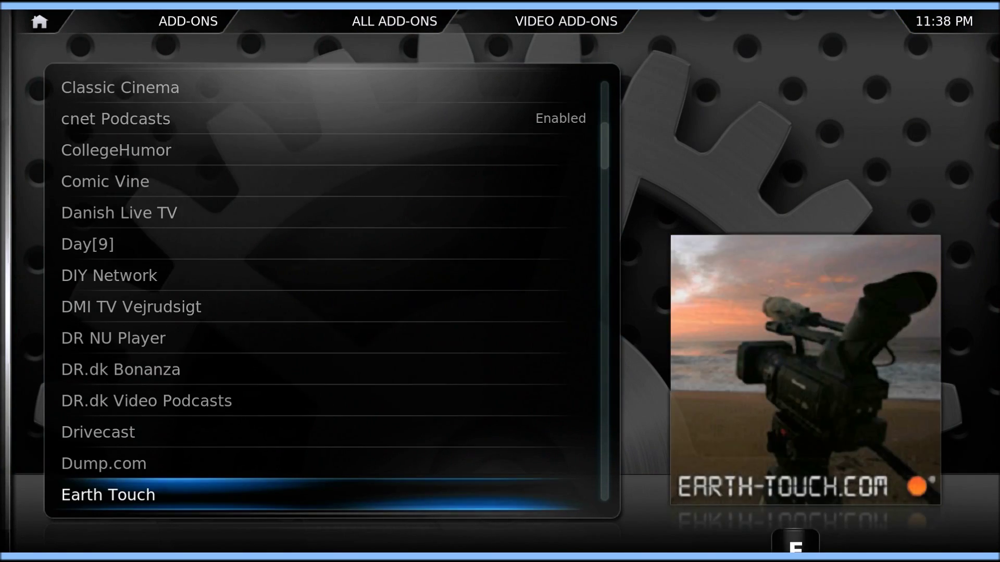
{"action": "key", "text": "Down"}
{"action": "key", "text": "Down"}
{"action": "key", "text": "Down"}
{"action": "key", "text": "Down"}
{"action": "key", "text": "Down"}
{"action": "key", "text": "Down"}
{"action": "key", "text": "Down"}
{"action": "key", "text": "Down"}
{"action": "key", "text": "Down"}
{"action": "key", "text": "Down"}
{"action": "key", "text": "Down"}
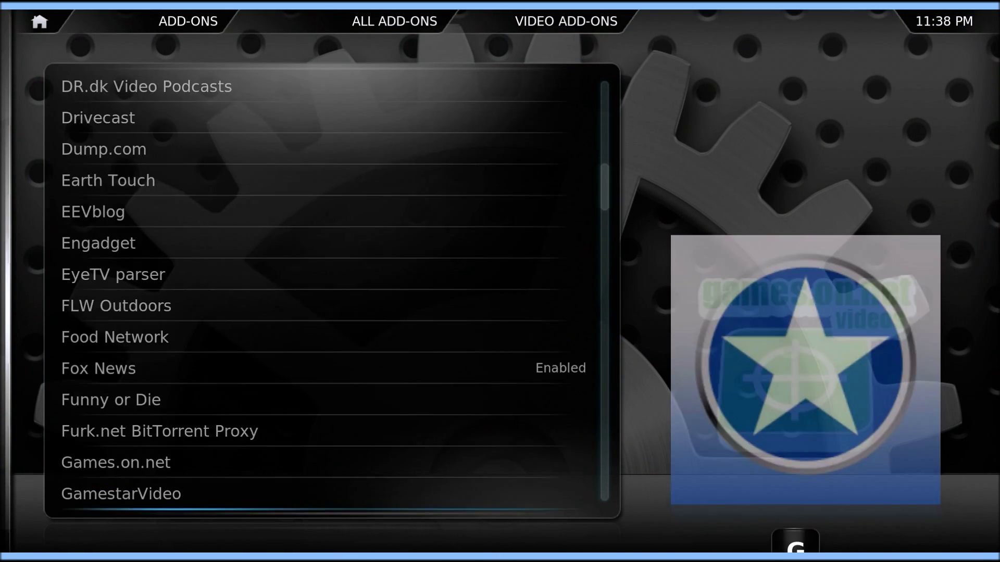
{"action": "key", "text": "Down"}
{"action": "key", "text": "Down"}
{"action": "key", "text": "Down"}
{"action": "key", "text": "Down"}
{"action": "key", "text": "Down"}
{"action": "key", "text": "Down"}
{"action": "key", "text": "Down"}
{"action": "key", "text": "Down"}
{"action": "key", "text": "Down"}
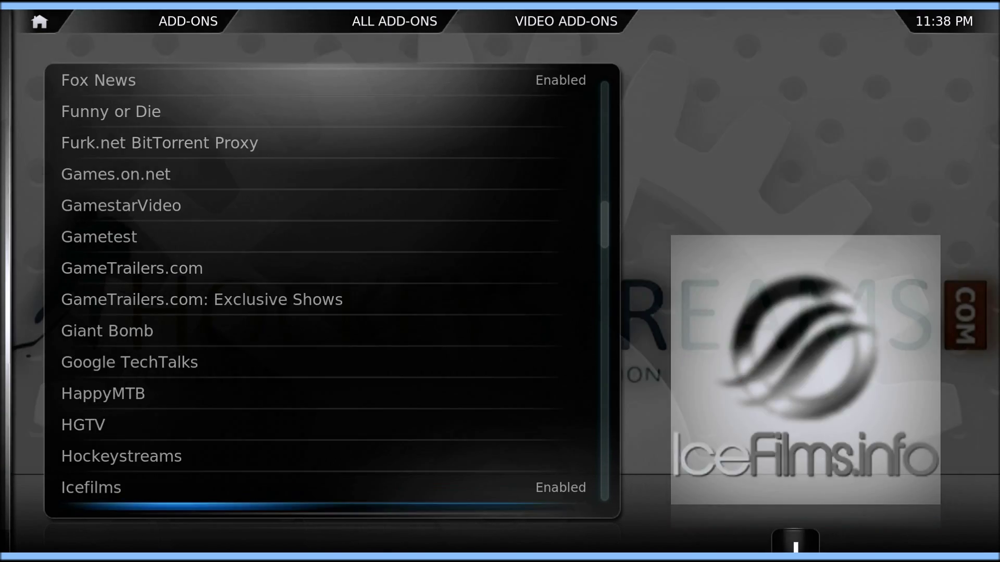
{"action": "key", "text": "Down"}
{"action": "key", "text": "Down"}
{"action": "key", "text": "Down"}
{"action": "key", "text": "Down"}
{"action": "key", "text": "Down"}
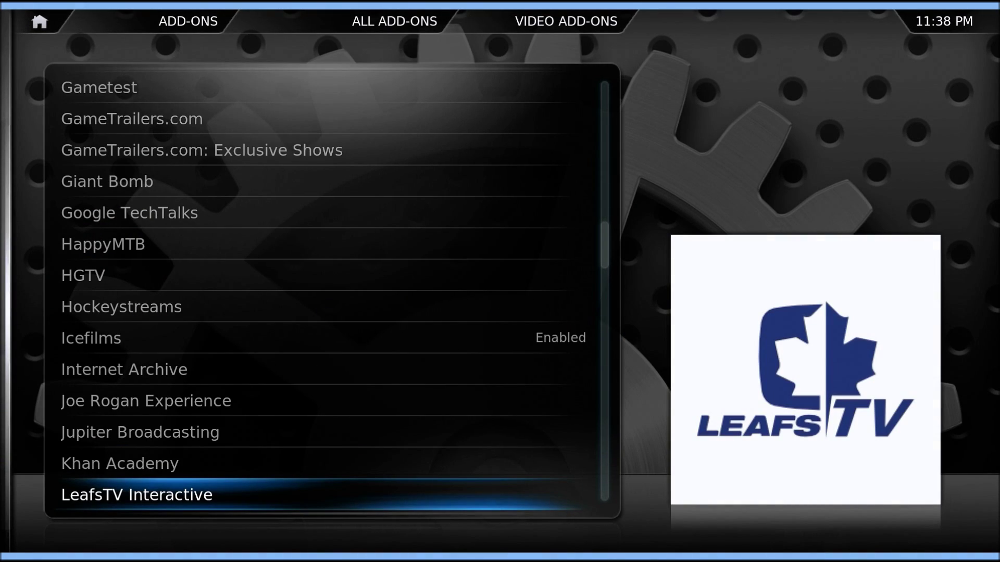
{"action": "key", "text": "Escape"}
Open the Icefilms add-on and choose to install its 9/Feb/2011 metadata container for movie images and info
{"action": "key", "text": "Up"}
{"action": "key", "text": "Up"}
{"action": "key", "text": "Up"}
{"action": "key", "text": "Up"}
{"action": "key", "text": "Up"}
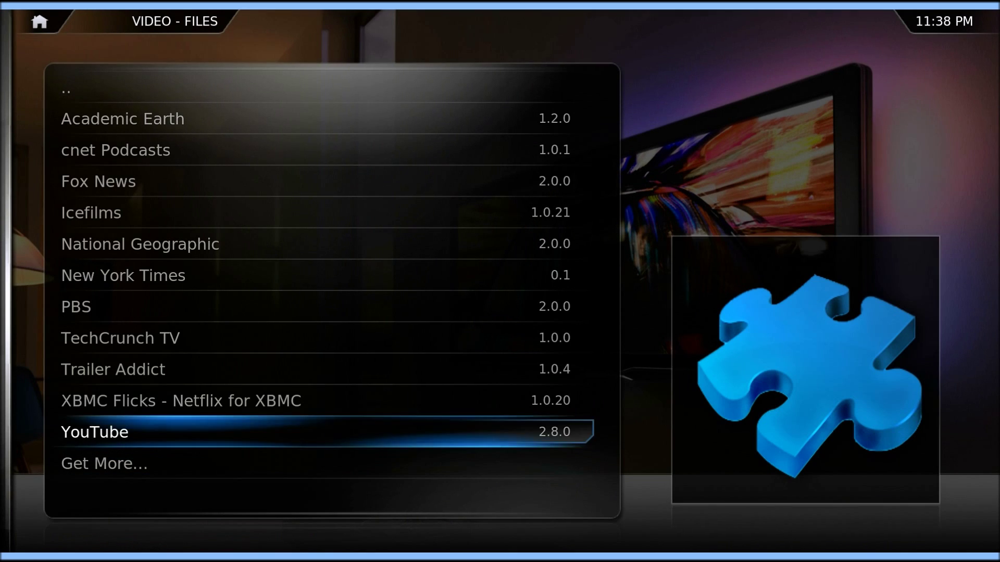
{"action": "key", "text": "Up"}
{"action": "key", "text": "Up"}
{"action": "key", "text": "Up"}
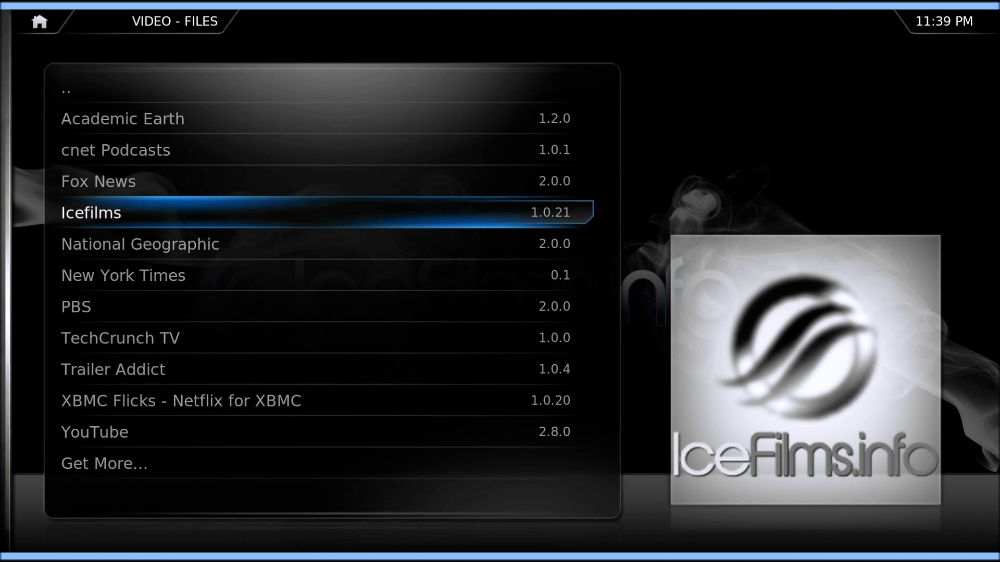
{"action": "key", "text": "Return"}
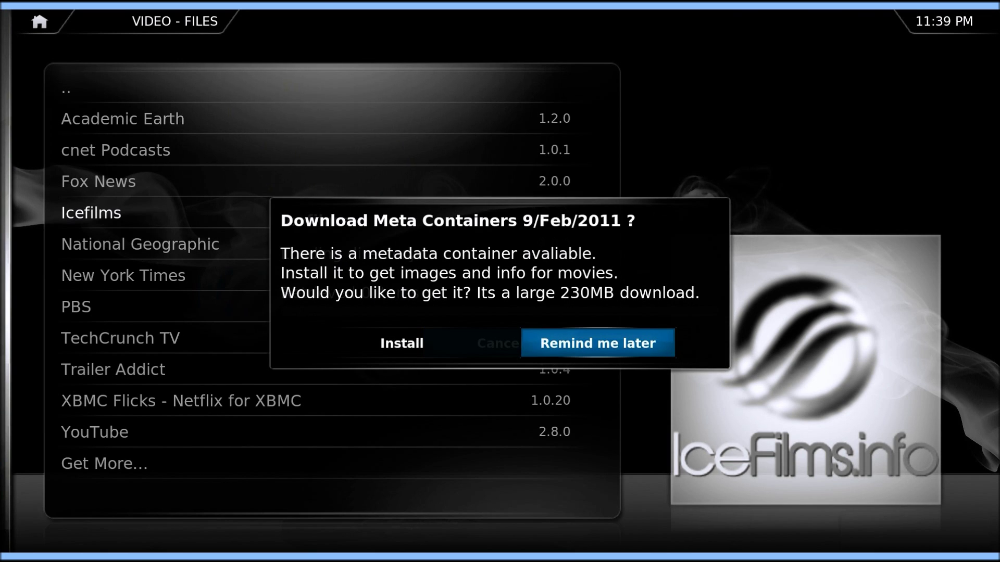
{"action": "key", "text": "Left"}
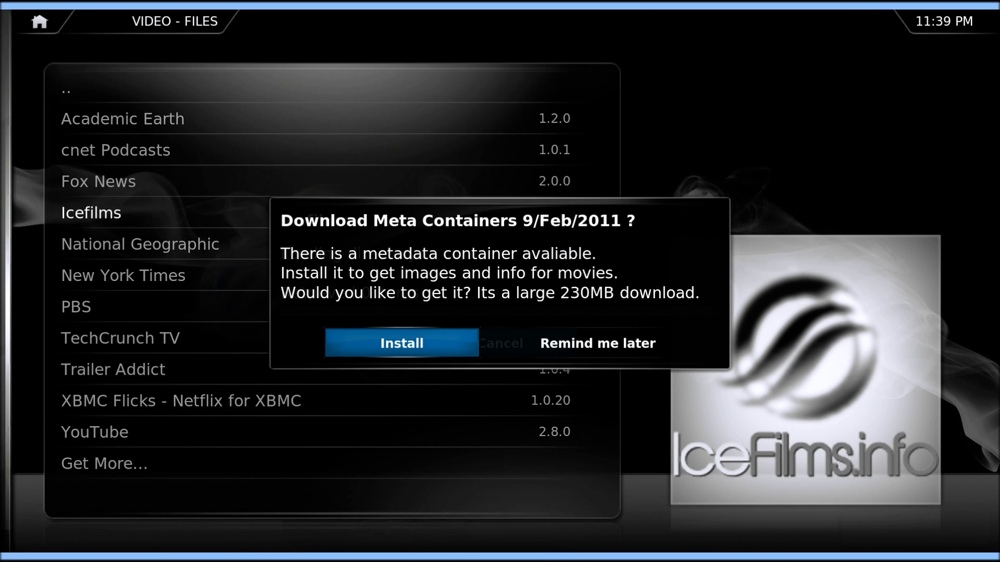
{"action": "key", "text": "Return"}
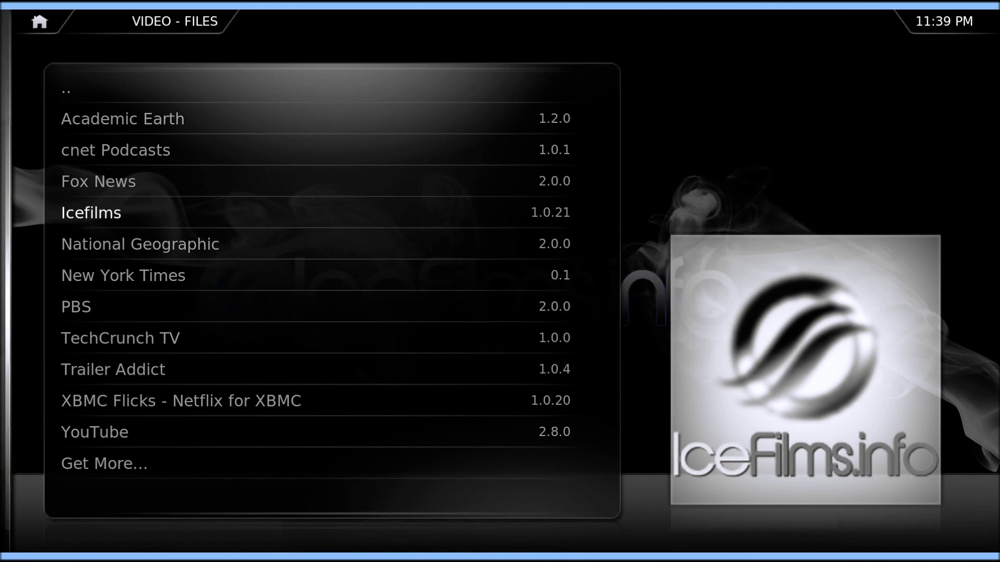